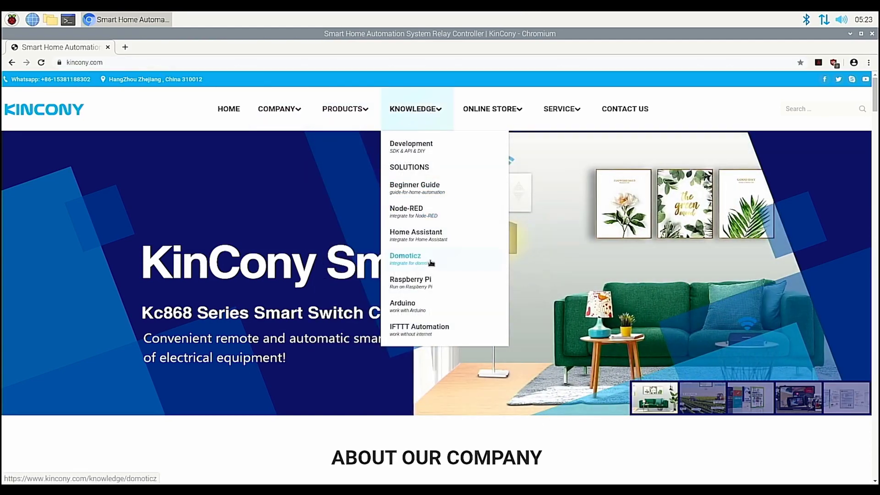
- Open the KC868 Domoticz integration article and follow its Raspberry Pi install wiki link
click(430, 260)
click(415, 309)
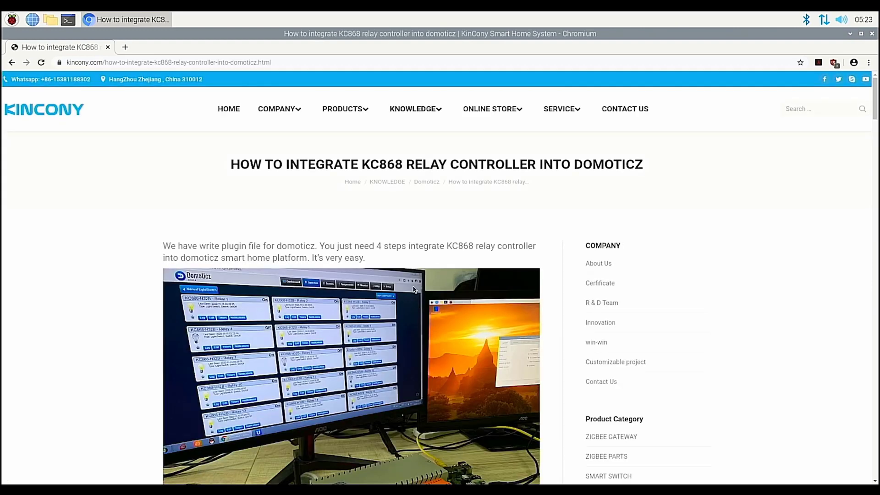
scroll(131, 207, down, 5)
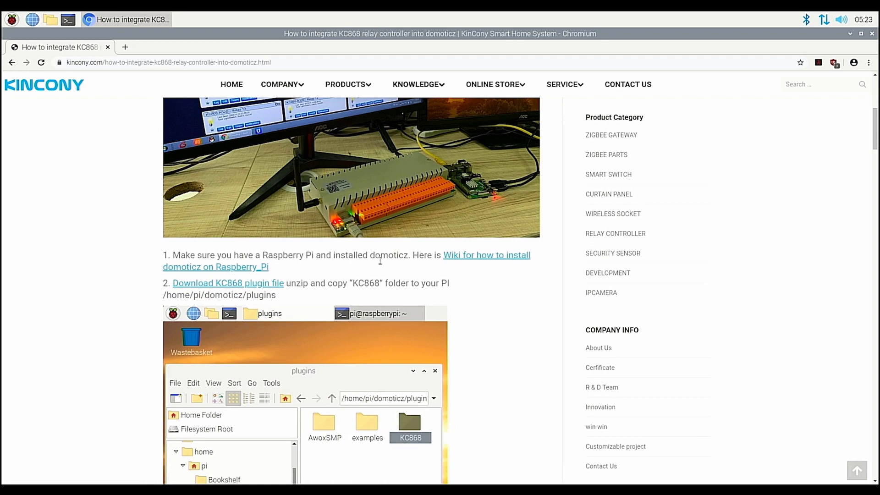
click(474, 260)
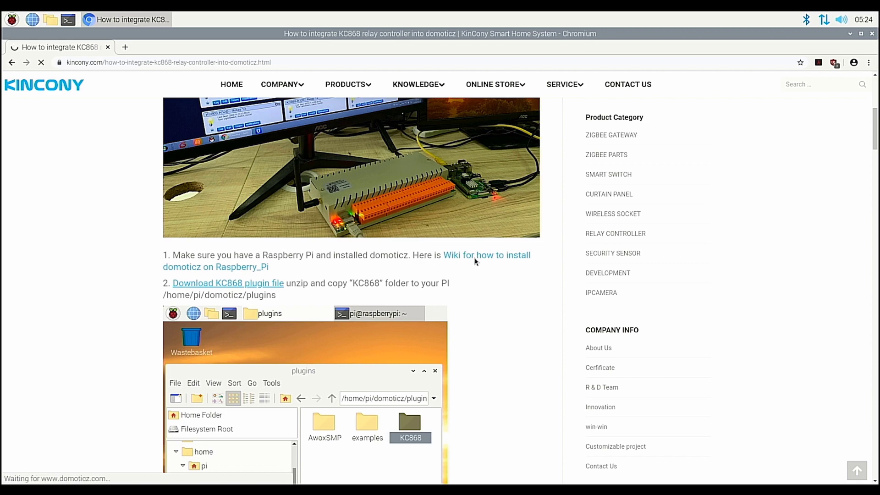
drag(89, 196, 94, 185)
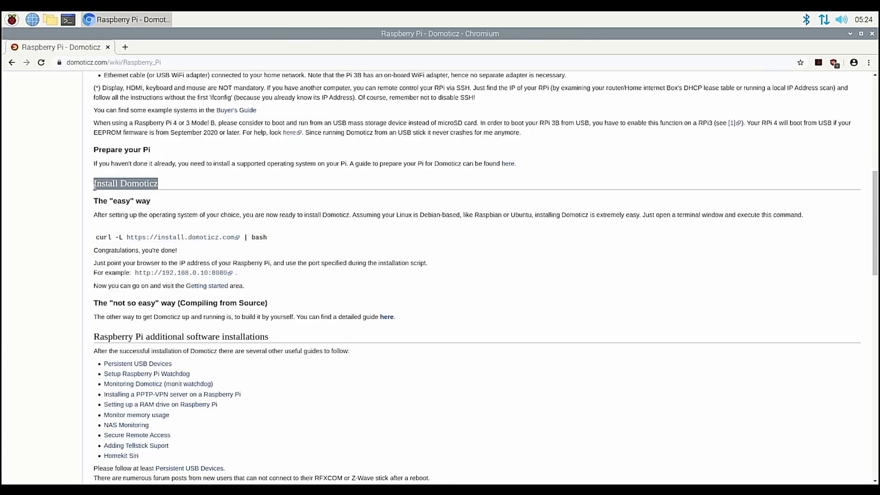
click(163, 217)
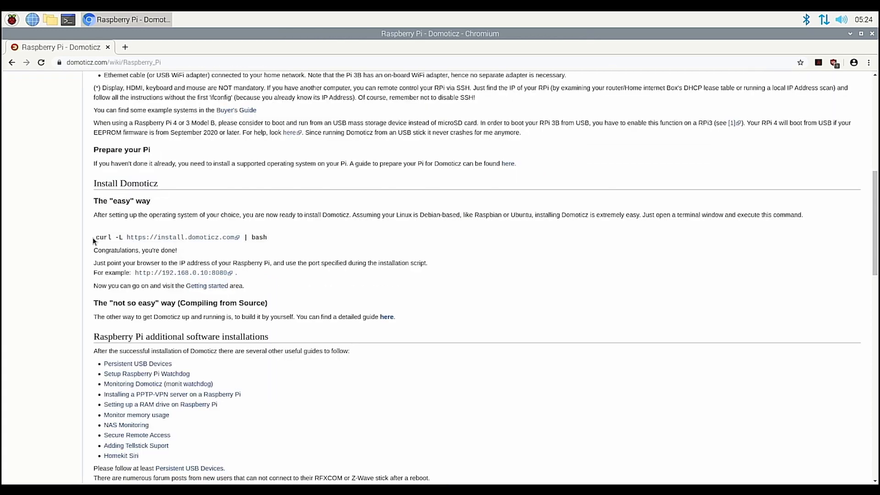
drag(96, 239, 273, 240)
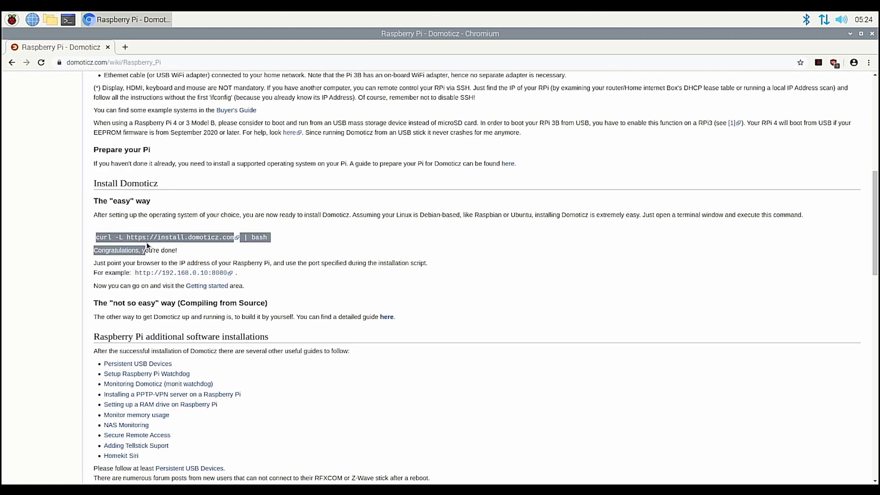
right_click(258, 239)
click(292, 251)
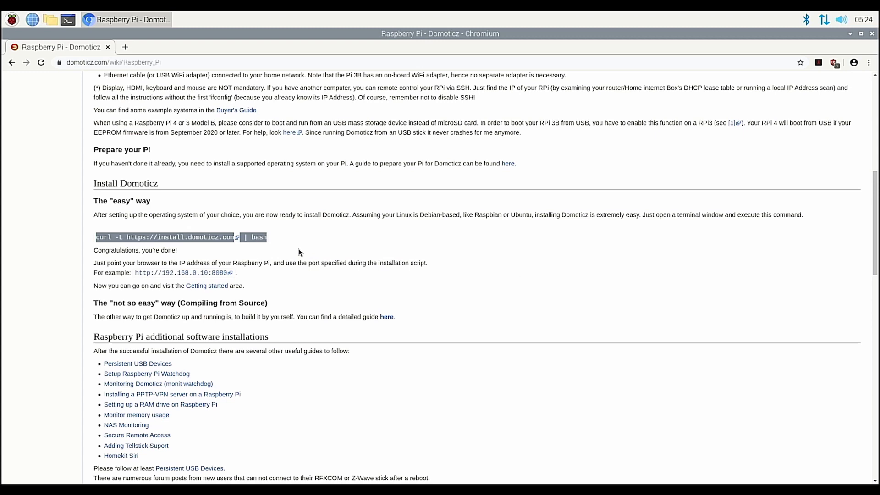
- Run the curl installer in a terminal, accepting defaults, ending with Domoticz at 192.168.1.220:8080
click(68, 19)
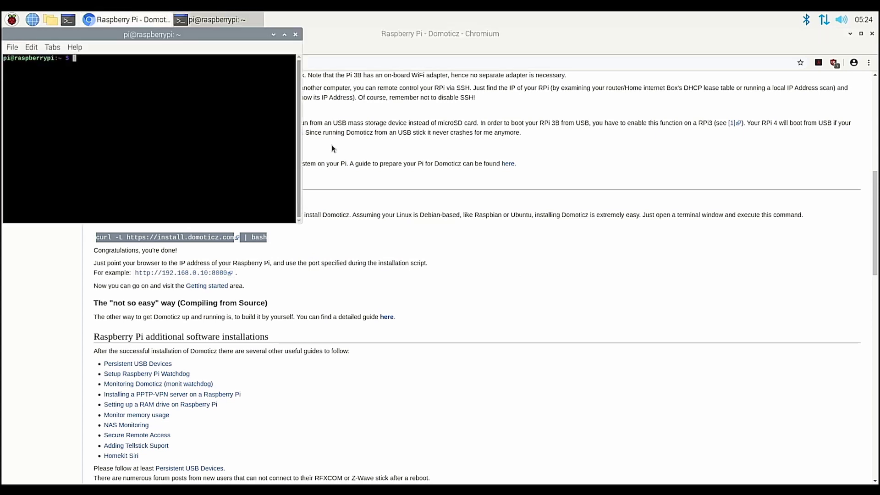
drag(190, 35, 576, 61)
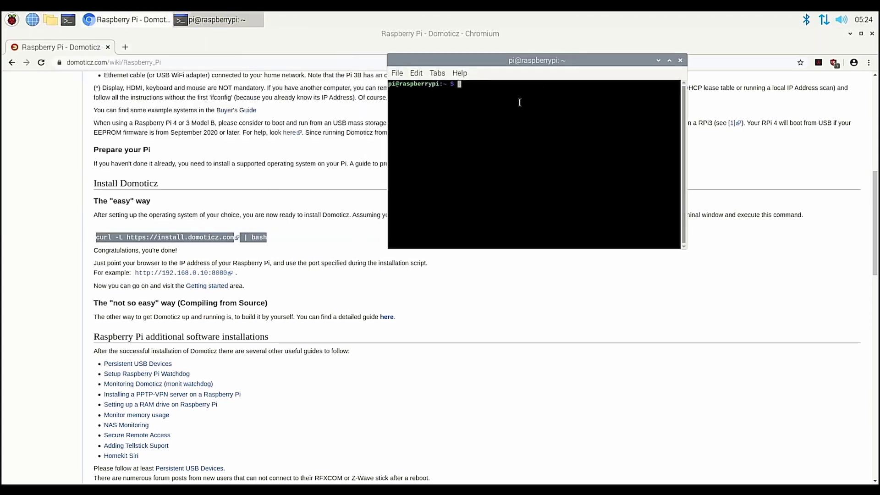
right_click(490, 106)
click(519, 156)
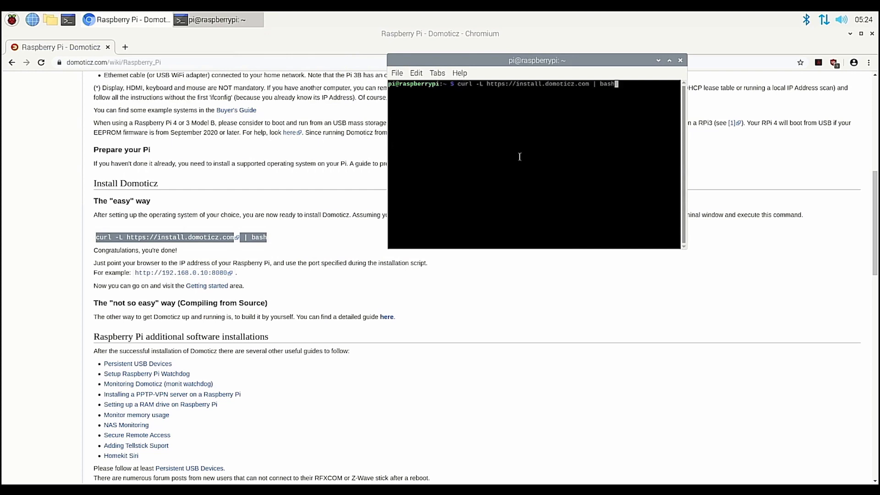
key(Return)
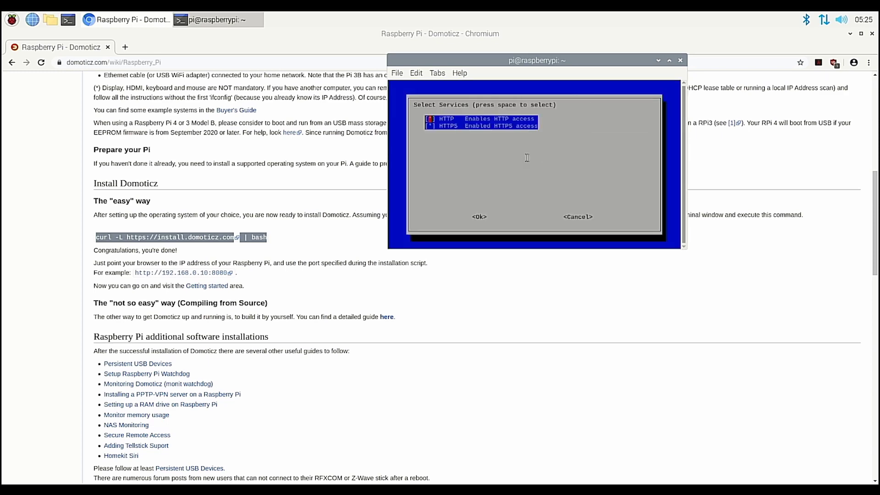
key(Return)
key(Return)
key(Return)
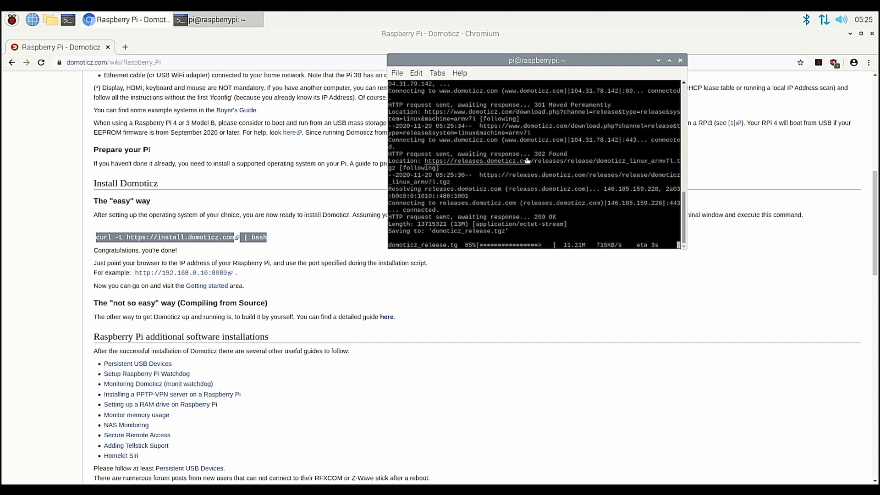
key(Return)
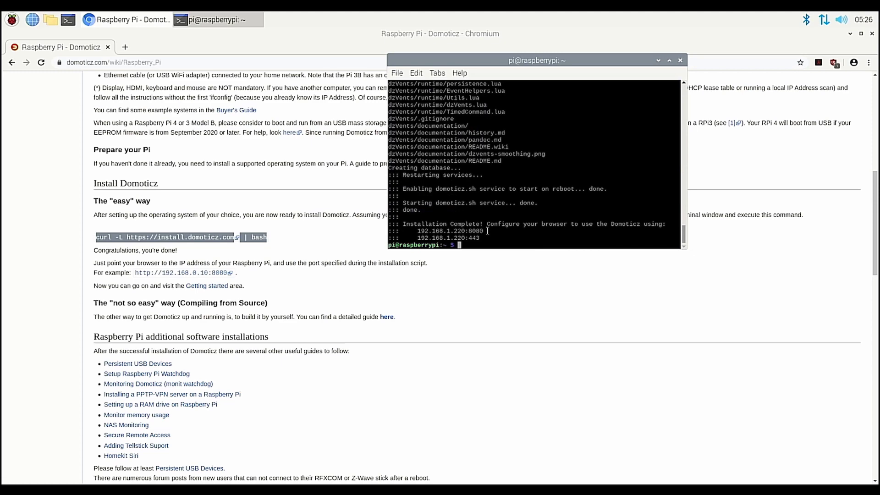
drag(487, 231, 415, 231)
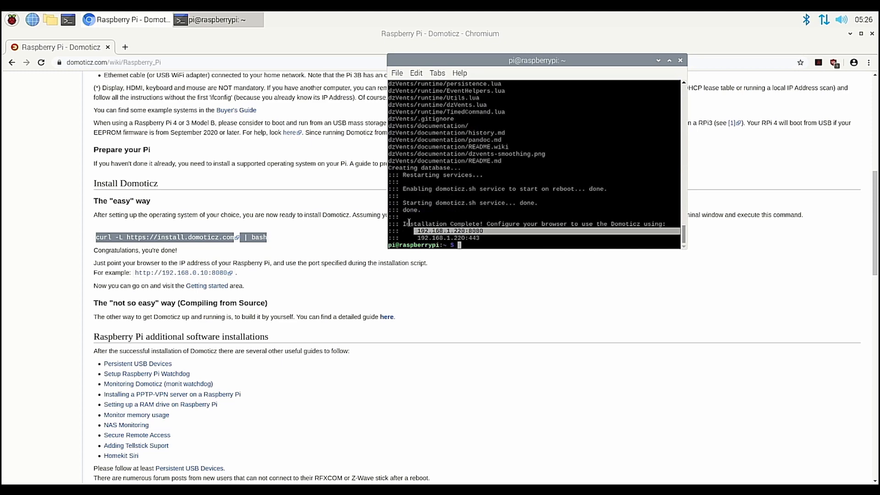
- Download KC868.zip from the integration article and show it in the Downloads folder
click(27, 63)
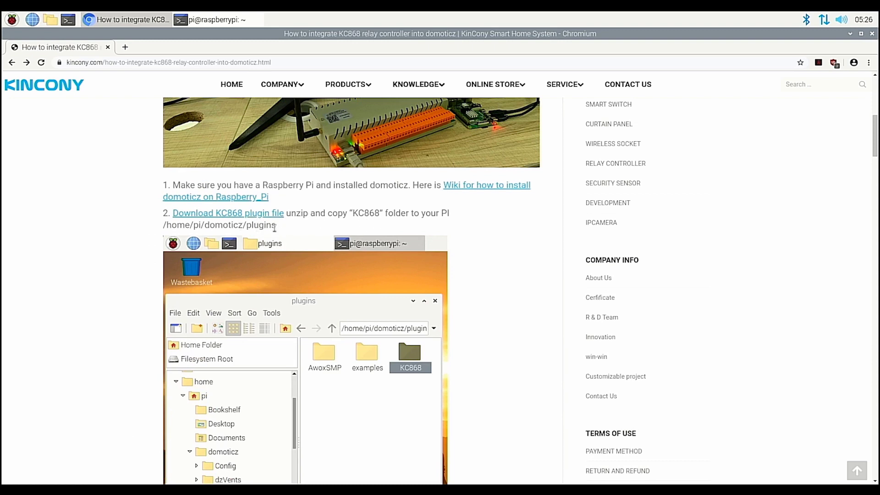
drag(274, 227, 164, 225)
click(262, 216)
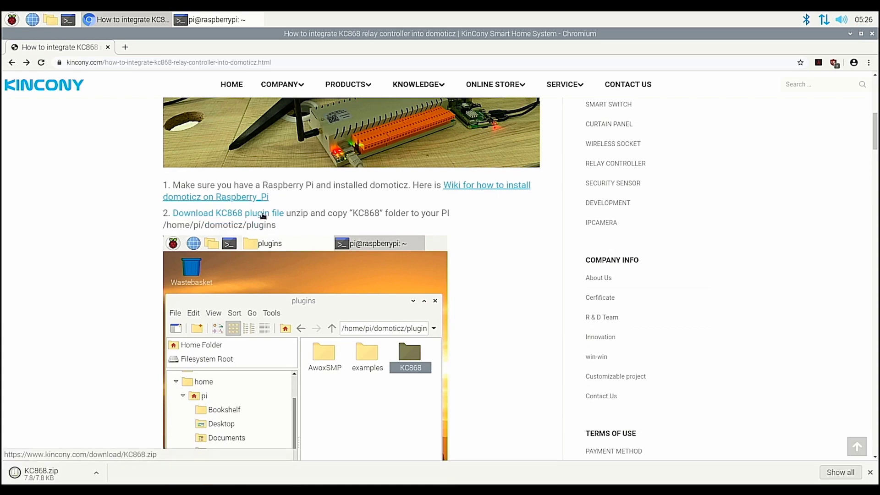
click(97, 472)
click(123, 443)
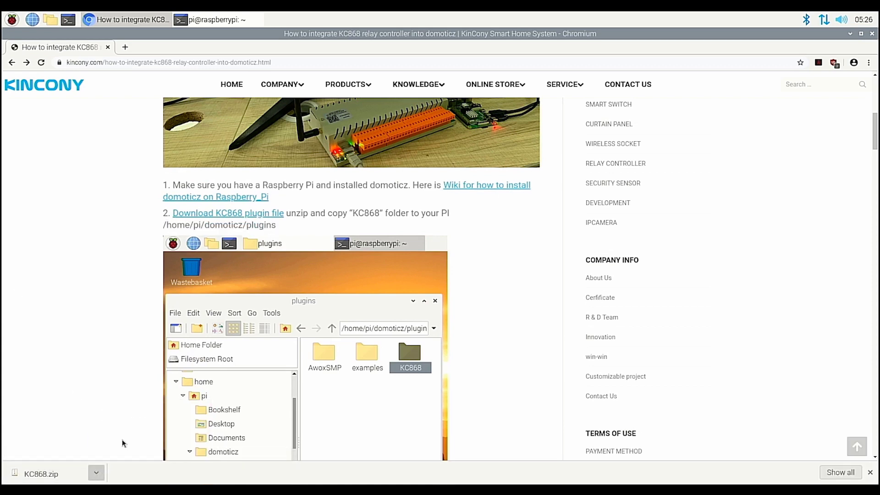
- Extract KC868.zip and copy the resulting KC868 folder
right_click(160, 257)
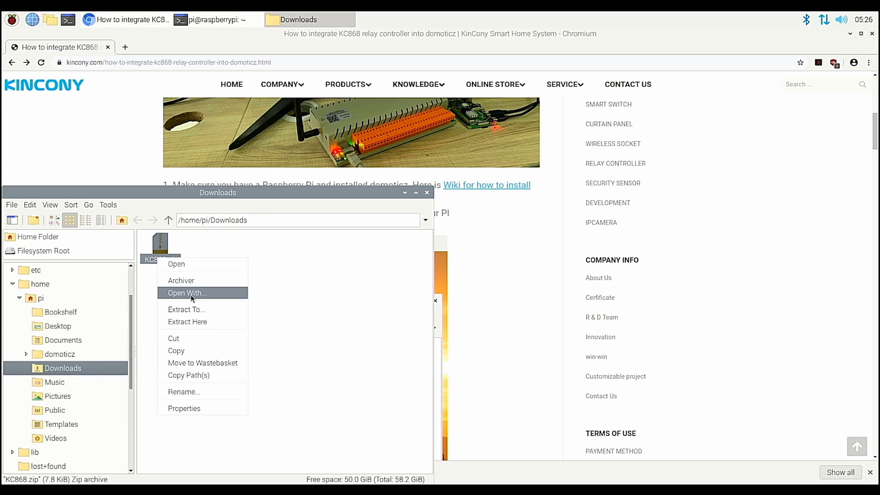
click(199, 322)
click(162, 249)
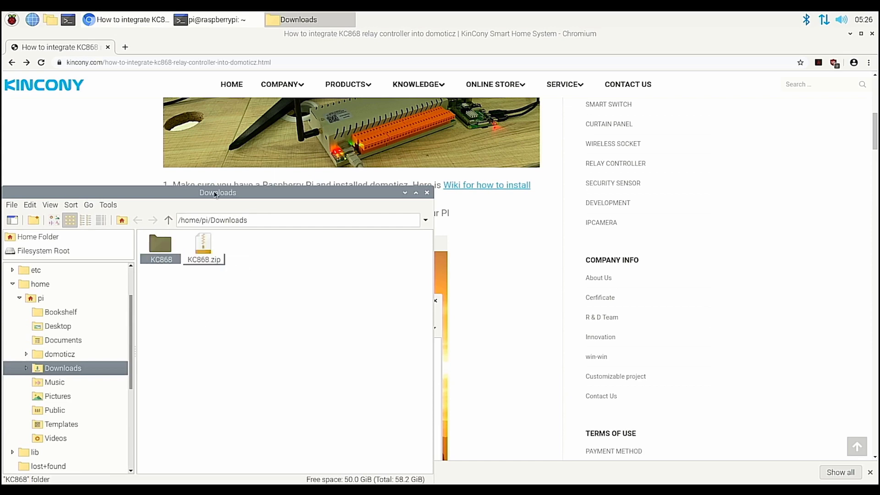
drag(215, 195, 680, 81)
right_click(625, 149)
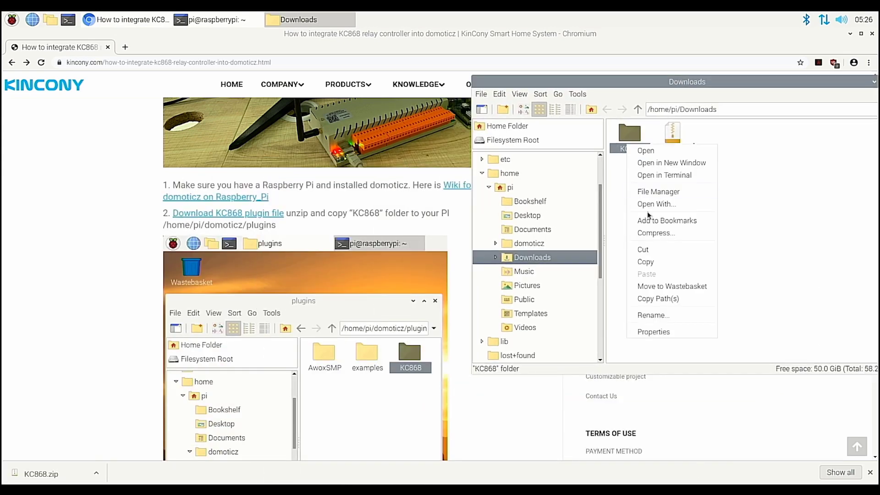
click(647, 262)
- Paste the KC868 folder into /home/pi/domoticz/plugins
click(516, 178)
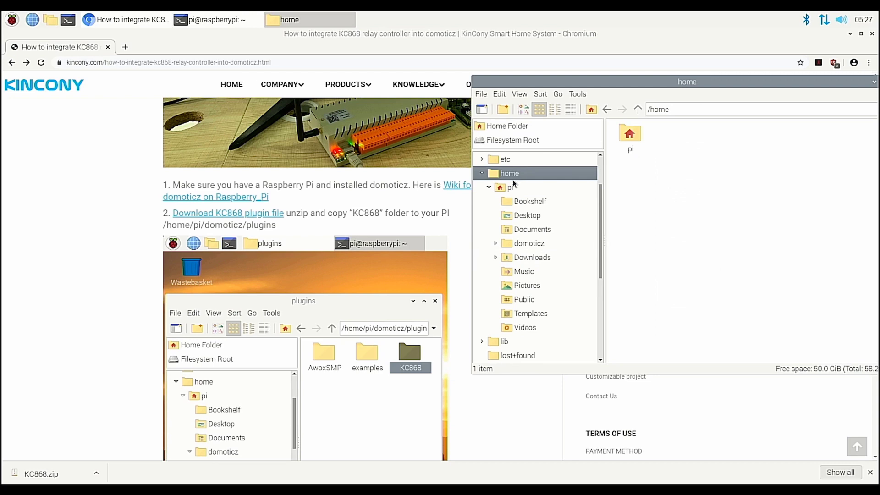
click(511, 189)
click(532, 244)
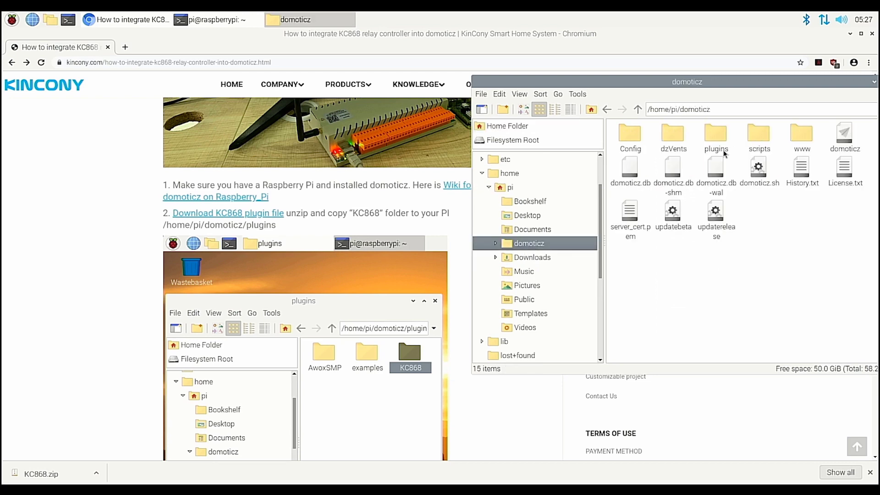
click(496, 244)
click(530, 287)
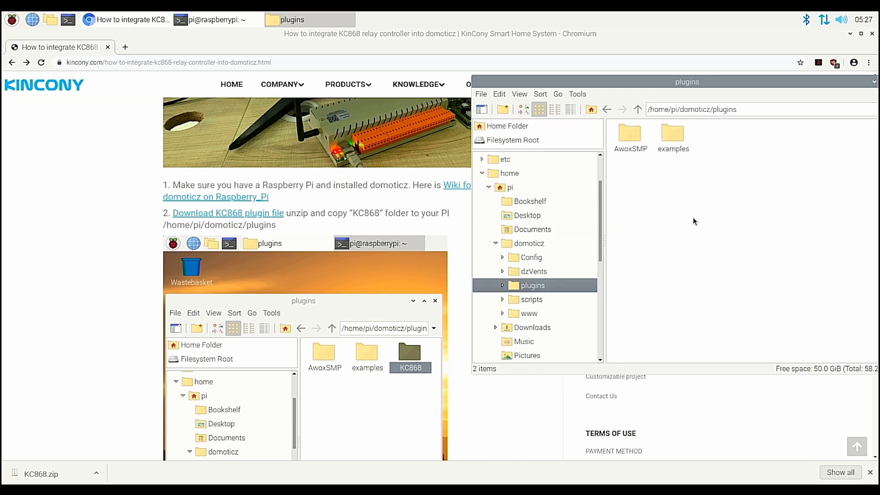
right_click(708, 192)
click(724, 229)
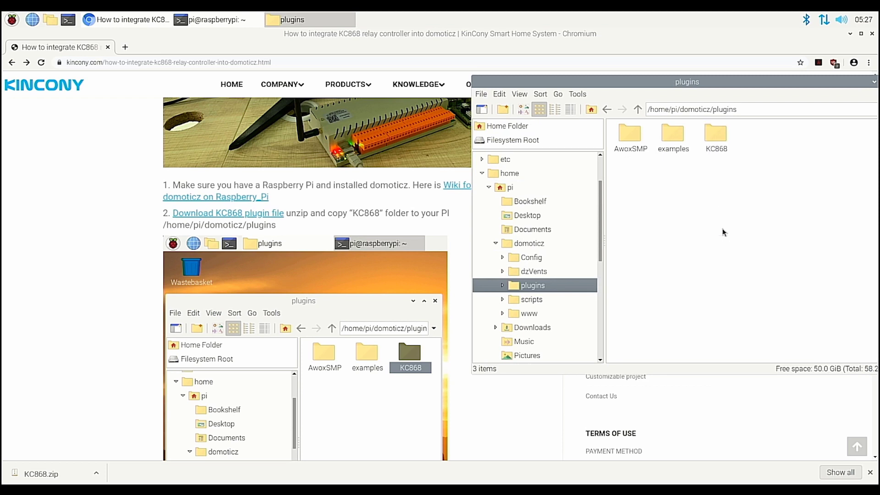
scroll(317, 279, down, 5)
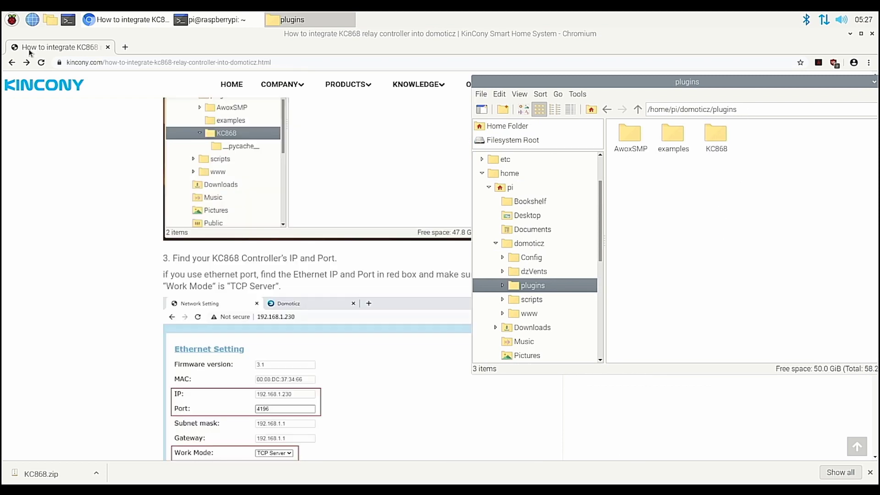
- Load the Domoticz dashboard at 192.168.1.220:8080 in Chromium
click(12, 19)
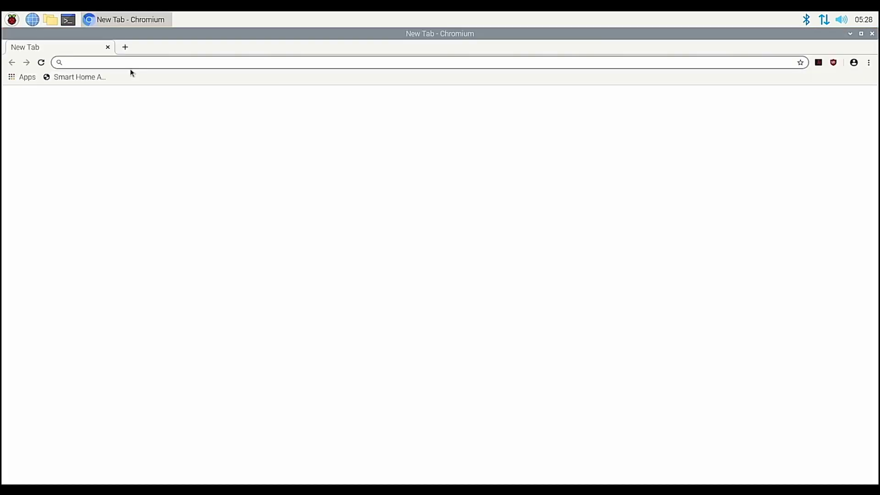
click(130, 63)
text(192)
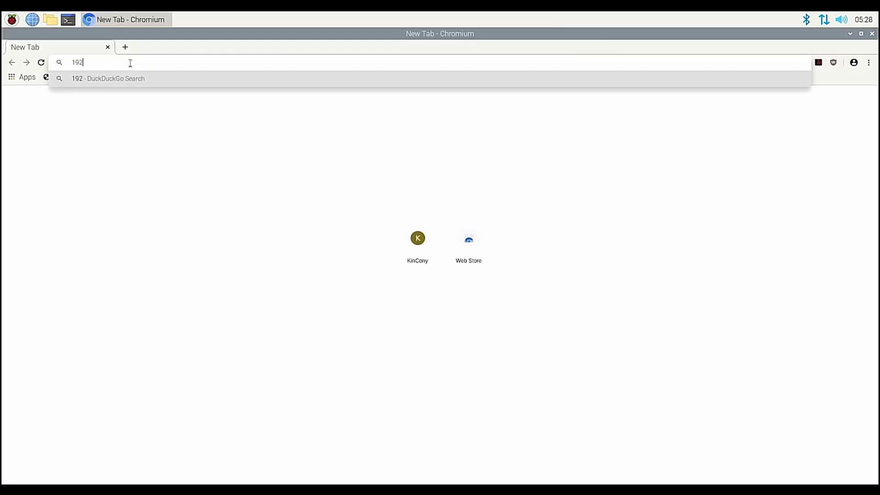
text(.168.1.220:8080)
key(Return)
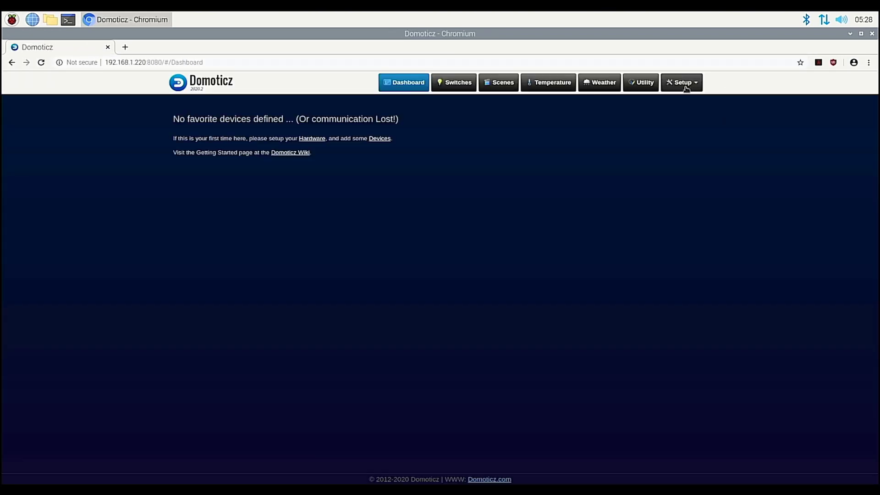
- In Setup > Hardware, start a new entry named H32B of type KinCony KC868 plugin
click(686, 87)
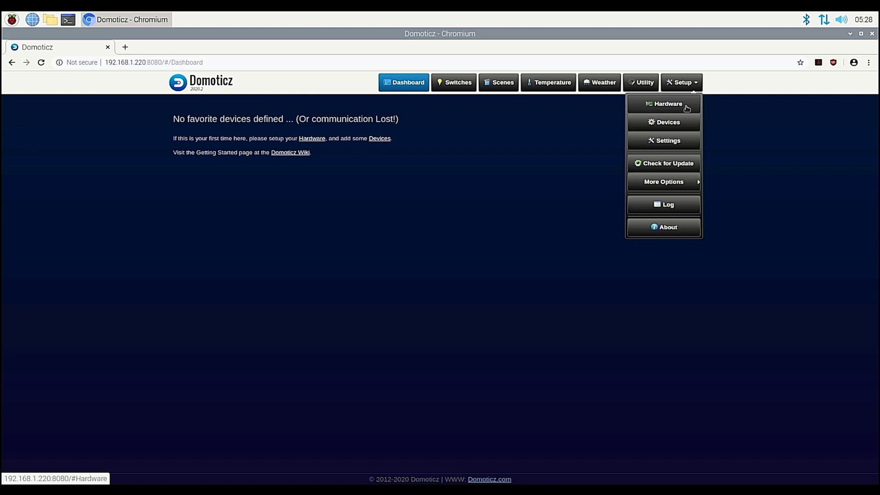
click(686, 108)
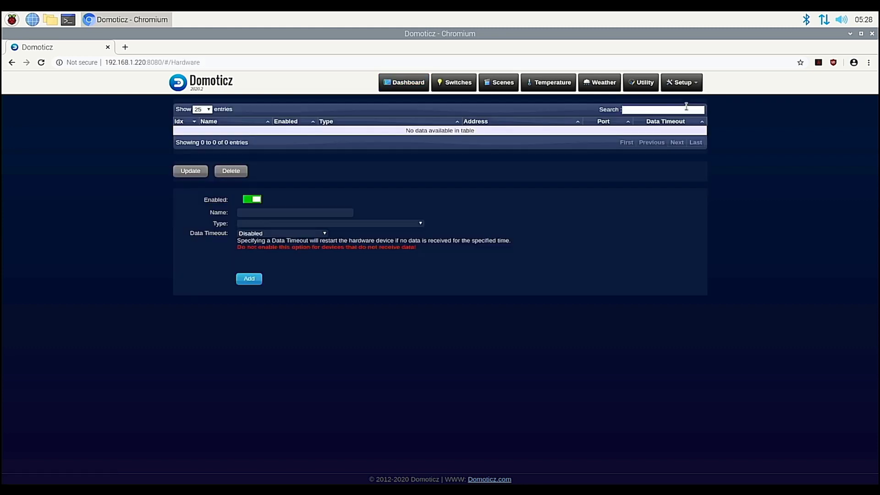
click(306, 212)
text(H32B)
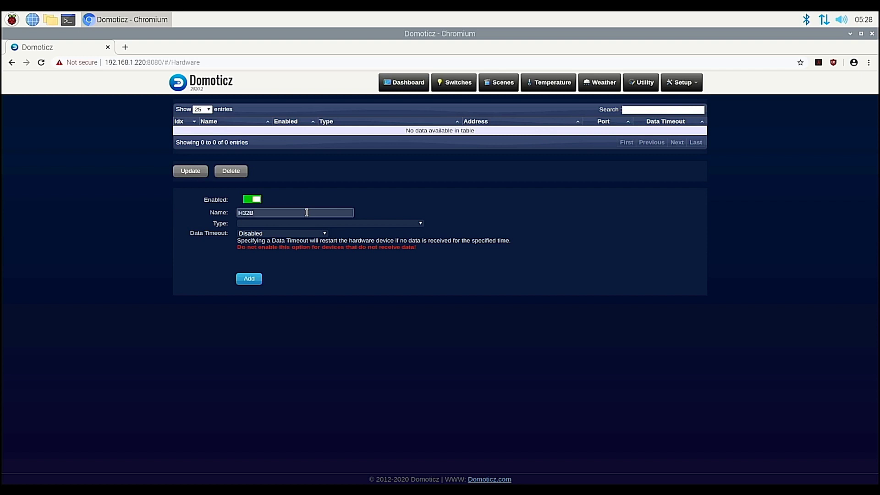
click(292, 224)
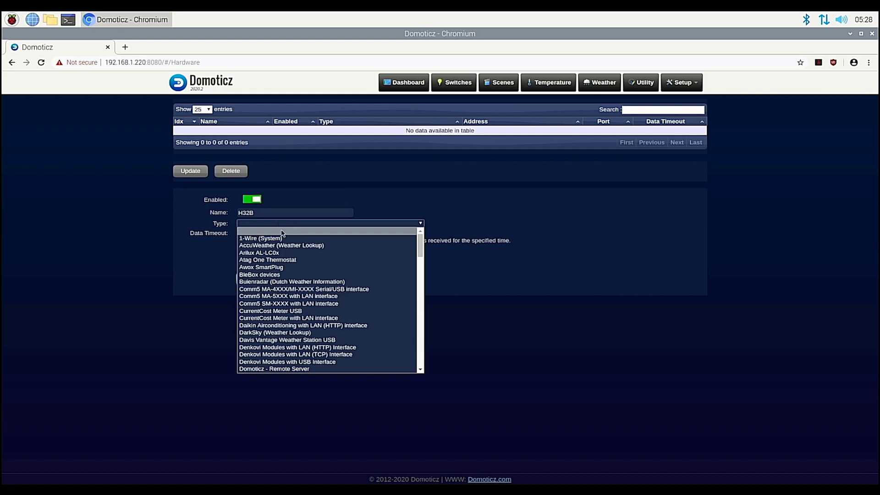
scroll(289, 269, down, 3)
scroll(296, 296, down, 3)
scroll(303, 325, down, 3)
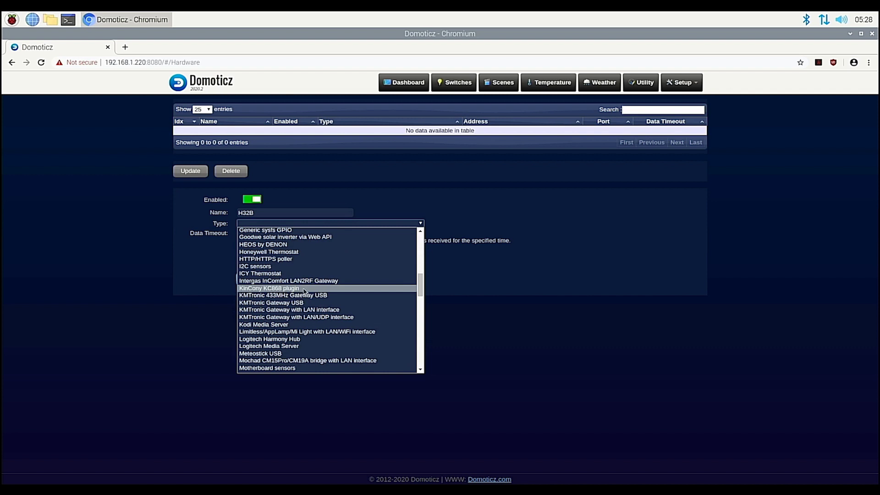
click(304, 289)
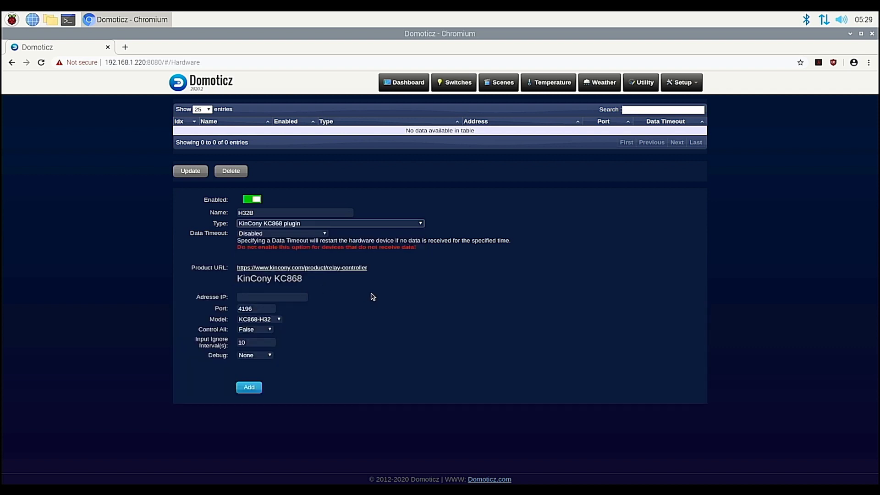
click(287, 300)
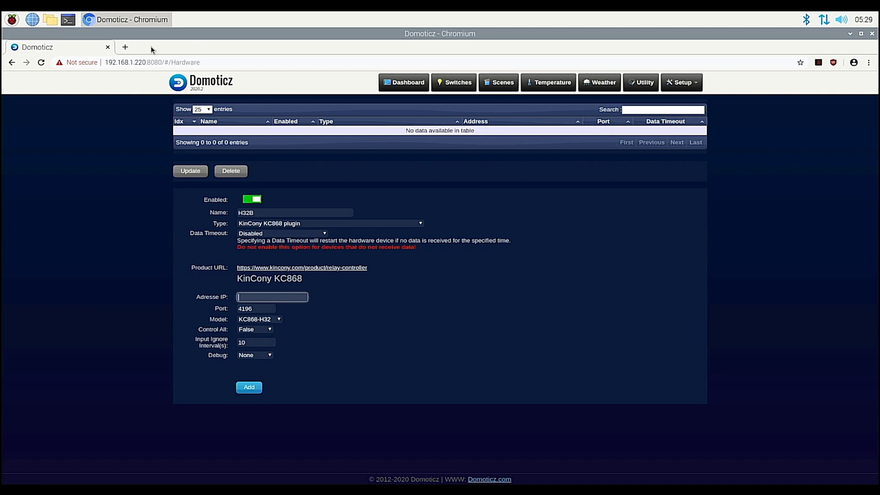
- Open the board's settings at 192.168.1.230, confirm TCP Server mode and copy its IP
click(125, 47)
text(192.168.1.230)
key(Return)
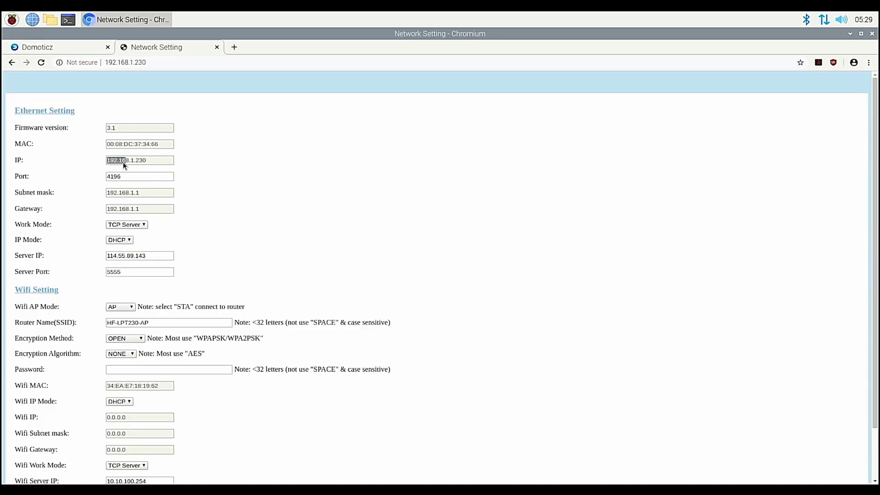
mouse_move(105, 162)
mouse_down()
mouse_move(153, 164)
mouse_move(99, 181)
mouse_up()
click(134, 223)
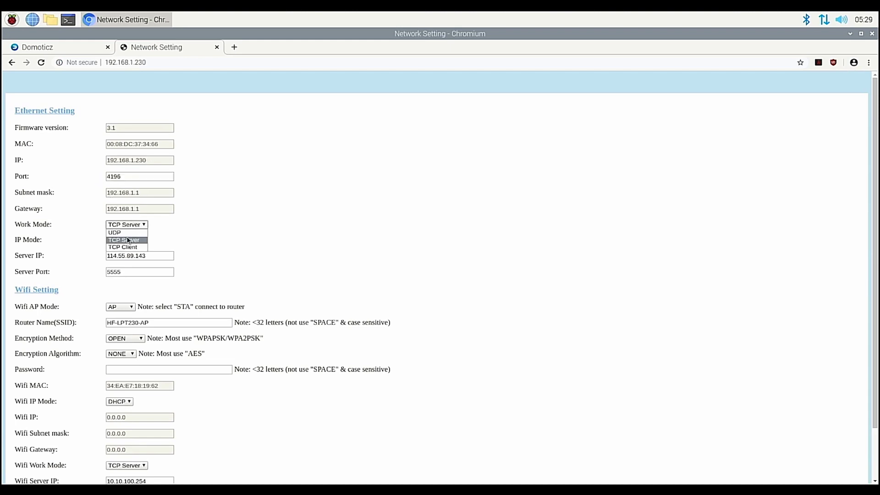
click(131, 240)
double_click(127, 159)
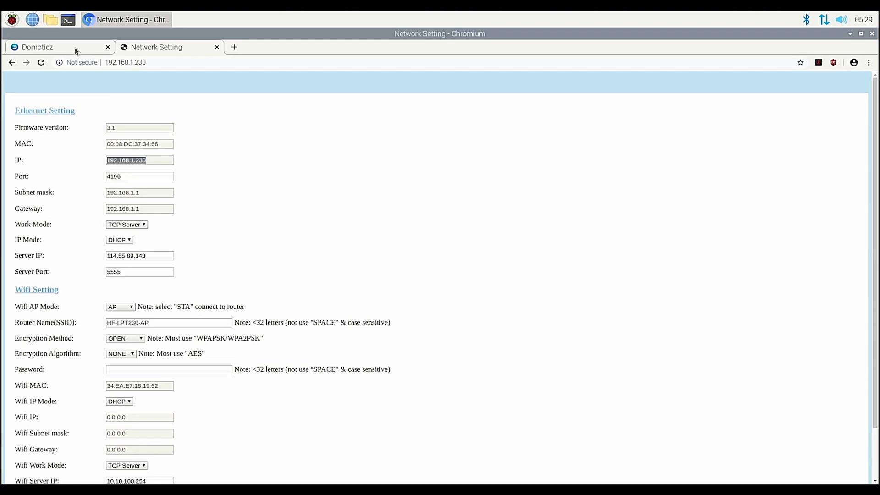
- Add H32B with address 192.168.1.230, model KC868-H32 and Control All set to True
click(69, 47)
right_click(261, 295)
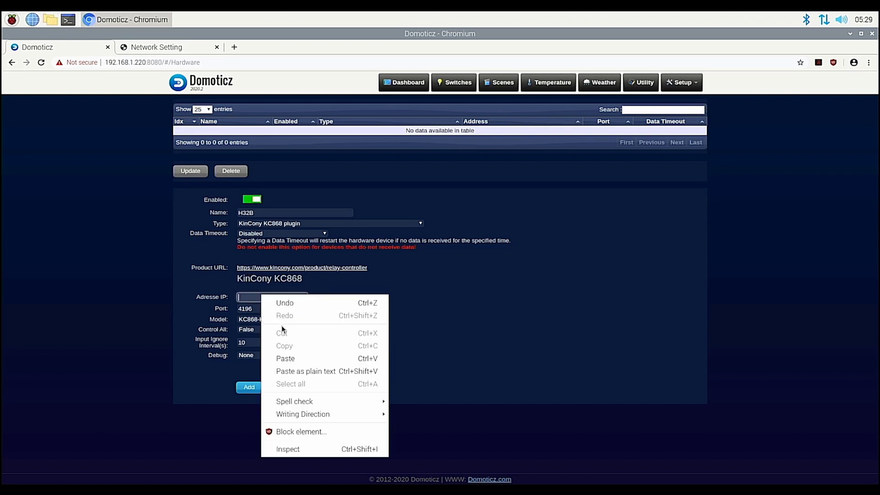
click(295, 369)
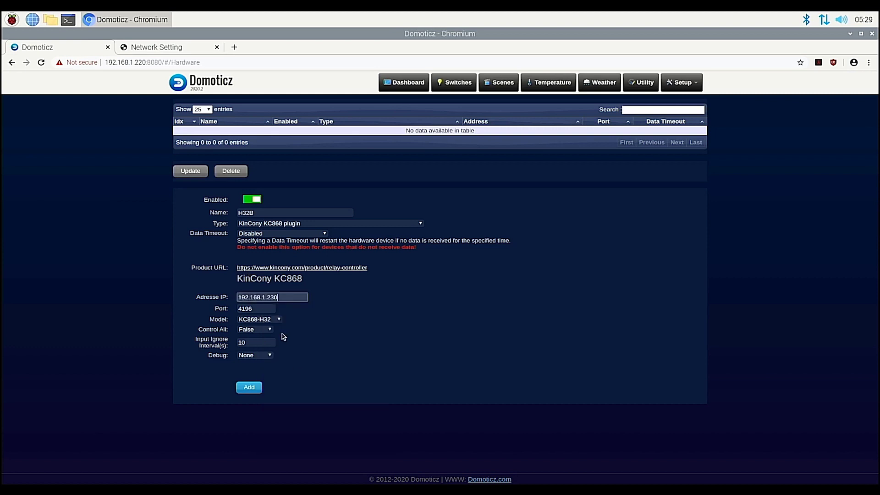
click(256, 307)
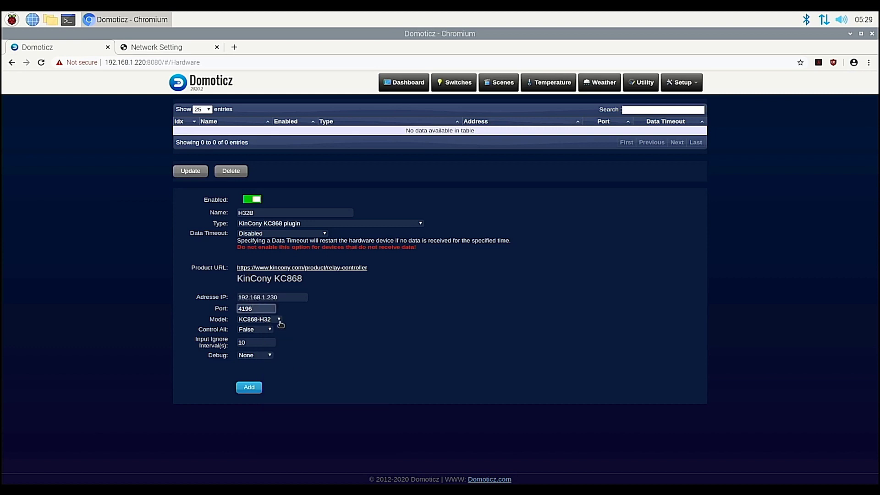
click(280, 320)
click(275, 335)
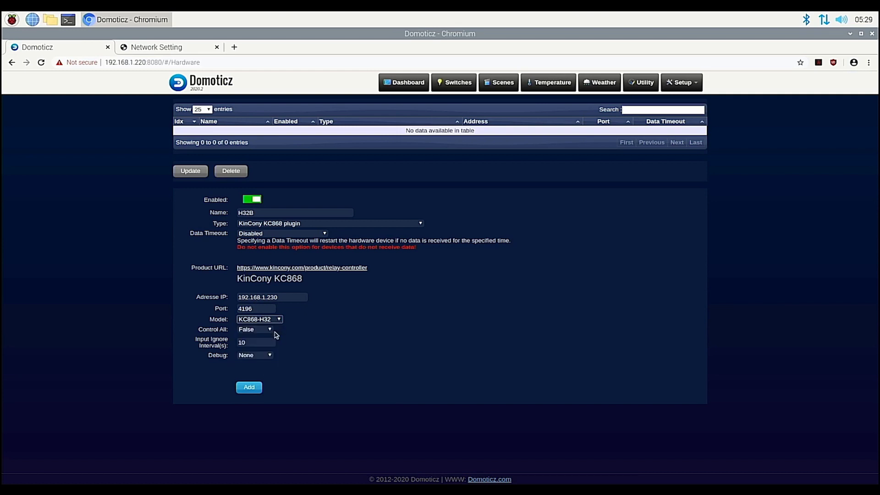
click(268, 331)
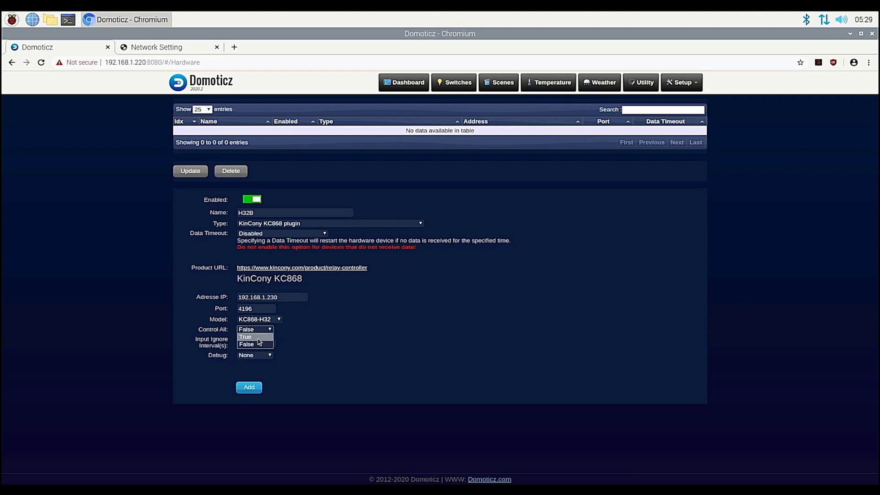
click(258, 338)
click(249, 388)
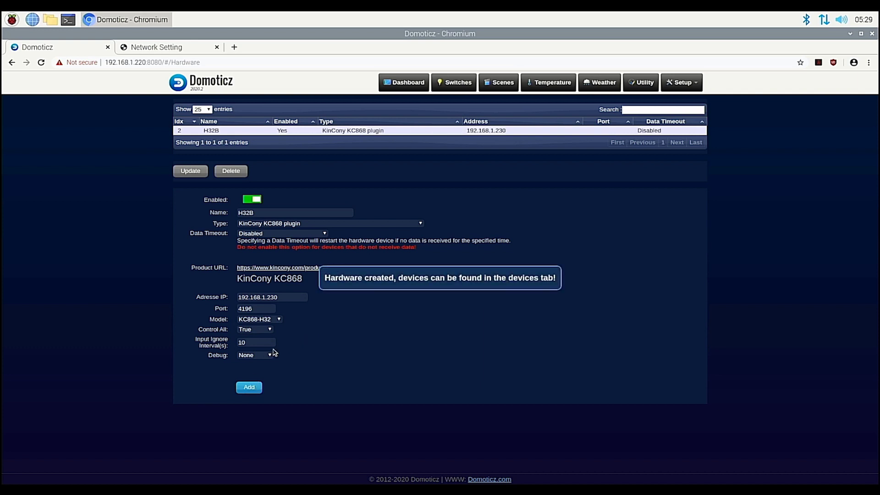
- Show the Switches page listing H32B Relays 1–32, Relays All and Inputs 1–6
click(458, 83)
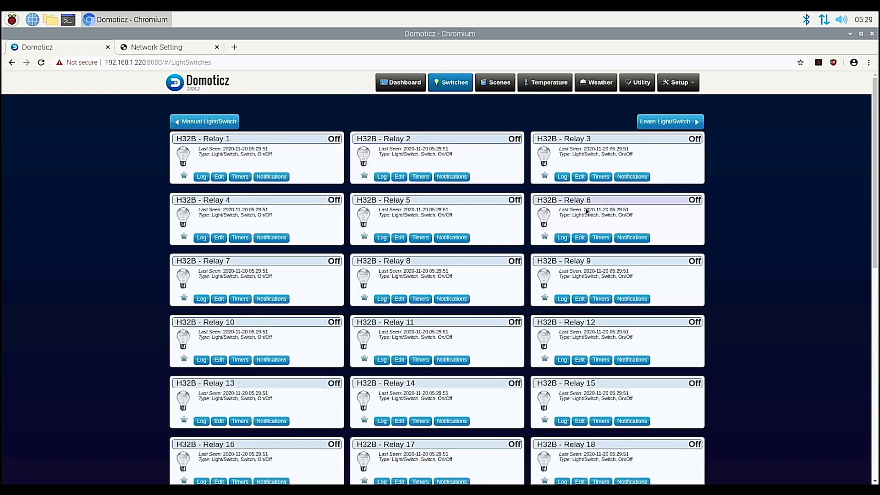
scroll(551, 237, down, 2)
scroll(541, 252, down, 1)
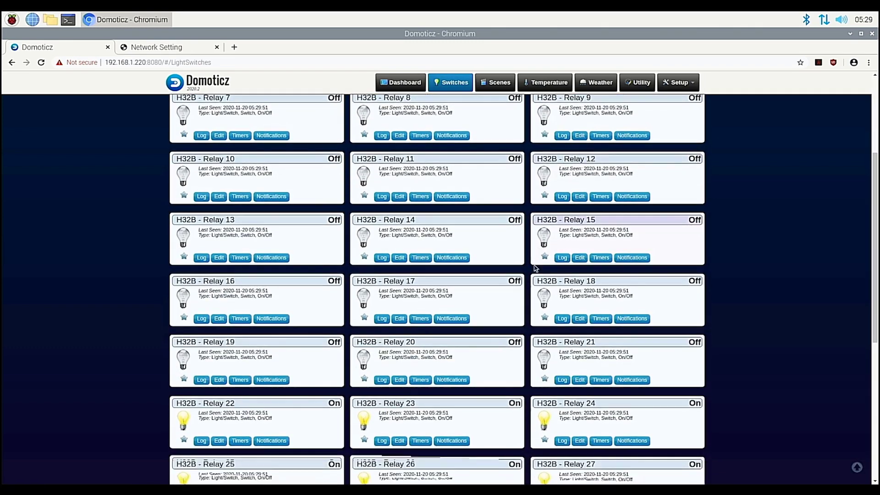
scroll(537, 268, down, 2)
scroll(530, 285, down, 2)
scroll(524, 296, down, 1)
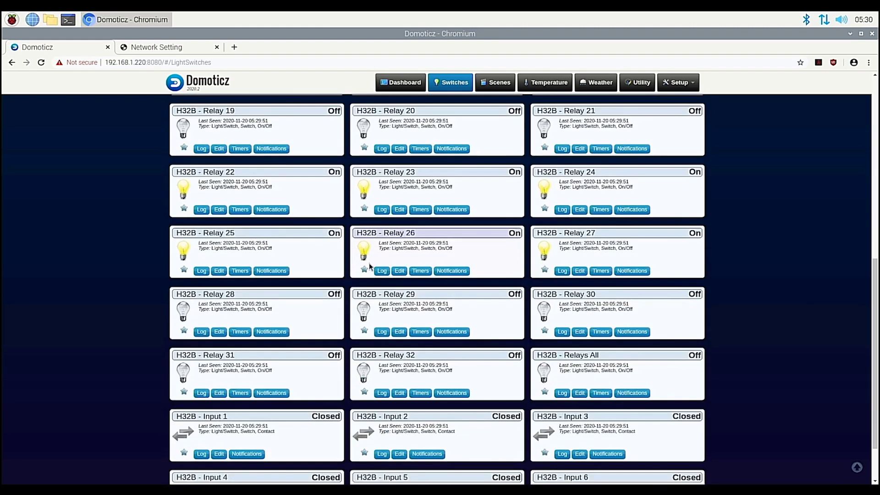
scroll(453, 311, down, 1)
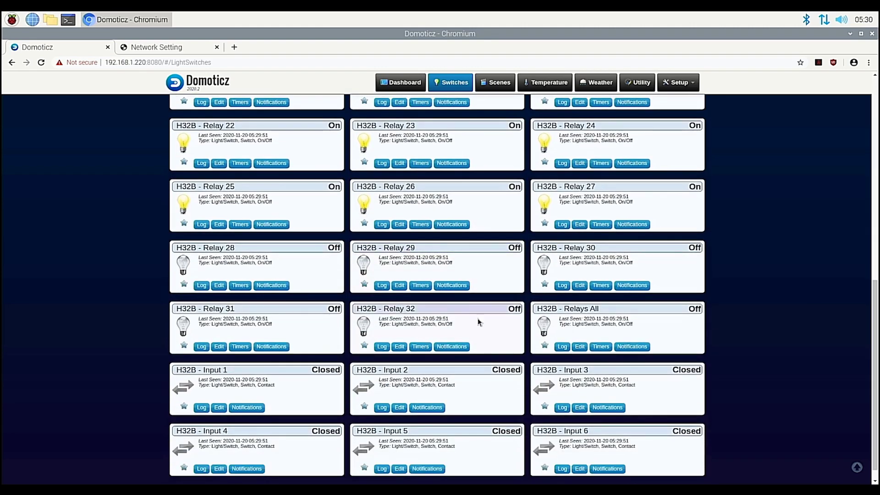
scroll(551, 303, down, 1)
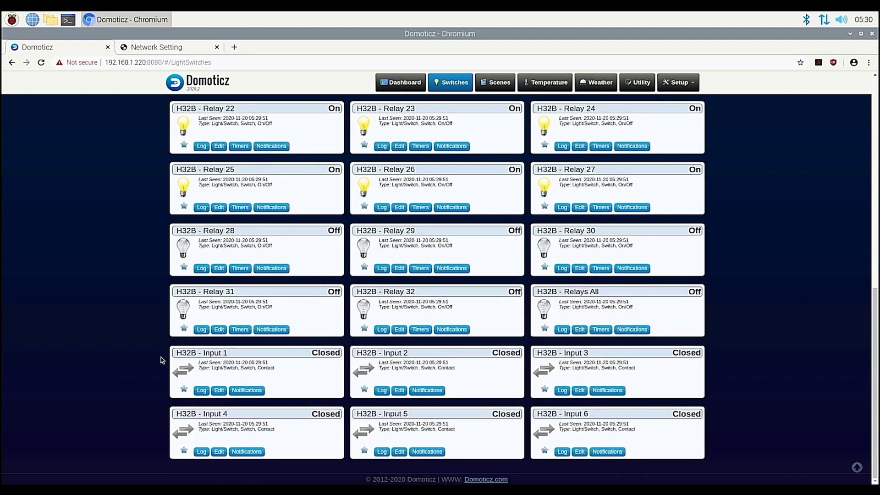
- Switch Relays 32 and 31 on from their bulb icons
click(543, 309)
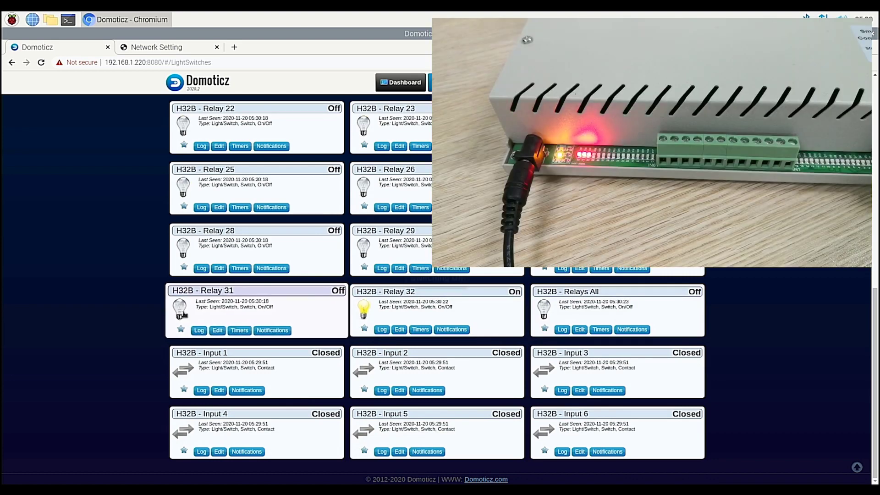
click(180, 309)
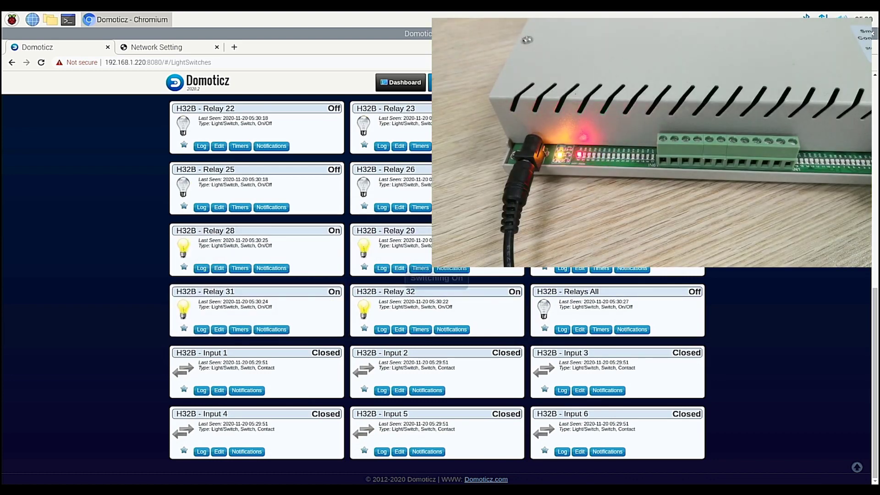